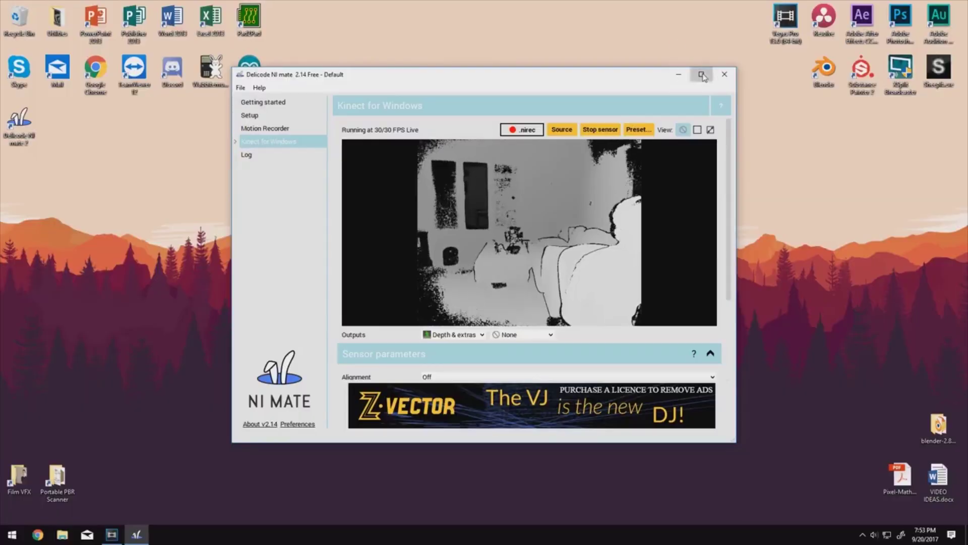
Step: Maximize NI mate, set the live view output to 3D, and orbit the grid
{"action": "left_click", "coordinate": [702, 75]}
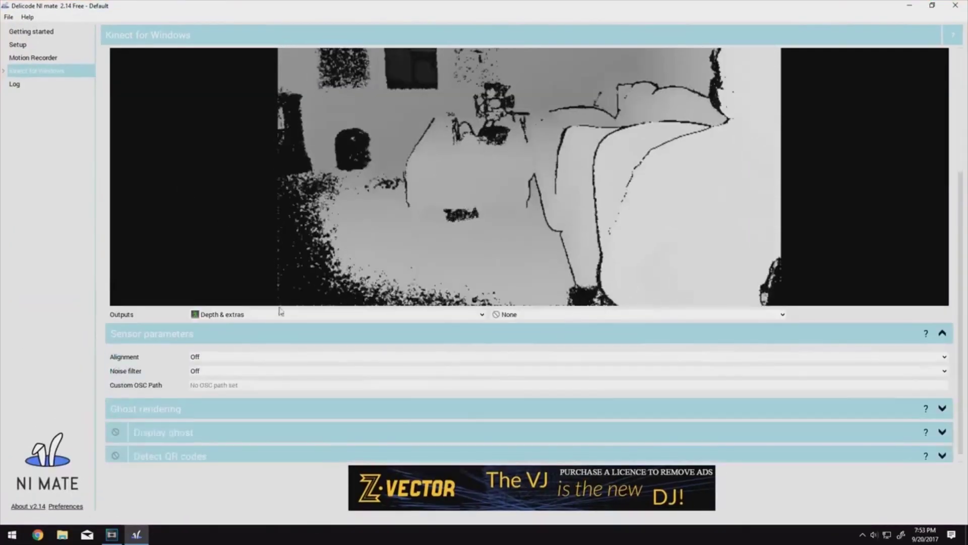
{"action": "left_click", "coordinate": [281, 315]}
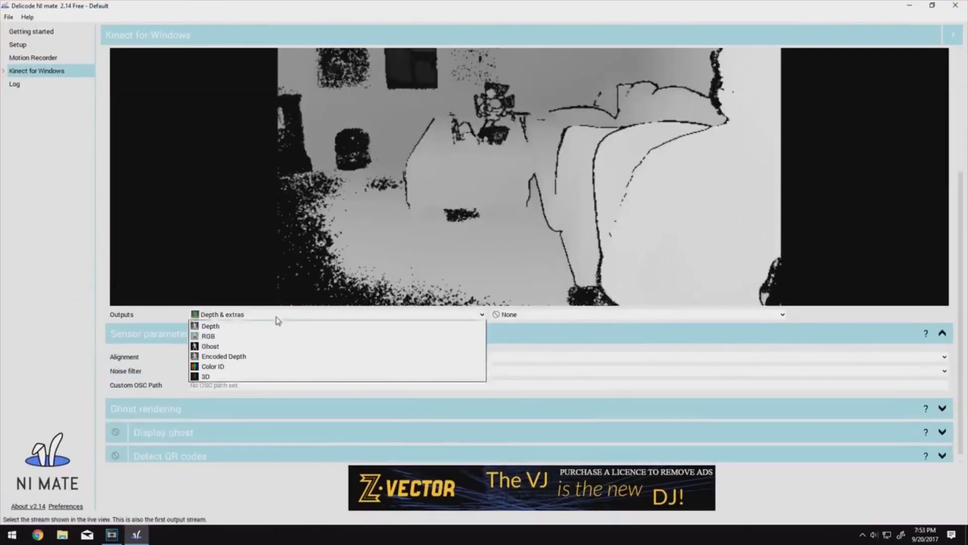
{"action": "left_click", "coordinate": [222, 379]}
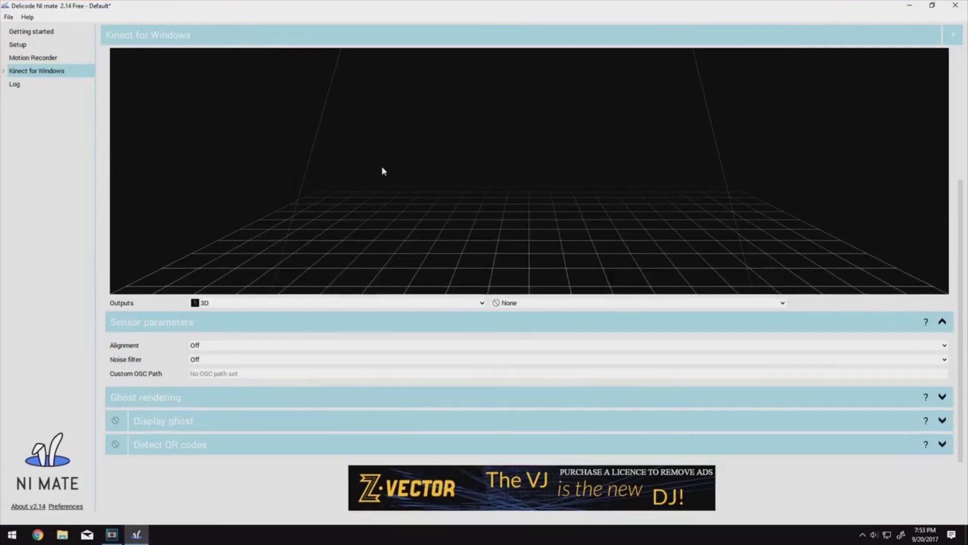
{"action": "mouse_move", "coordinate": [392, 219]}
{"action": "left_mouse_down"}
{"action": "mouse_move", "coordinate": [513, 248]}
{"action": "mouse_move", "coordinate": [507, 315]}
{"action": "mouse_move", "coordinate": [598, 223]}
{"action": "left_mouse_up"}
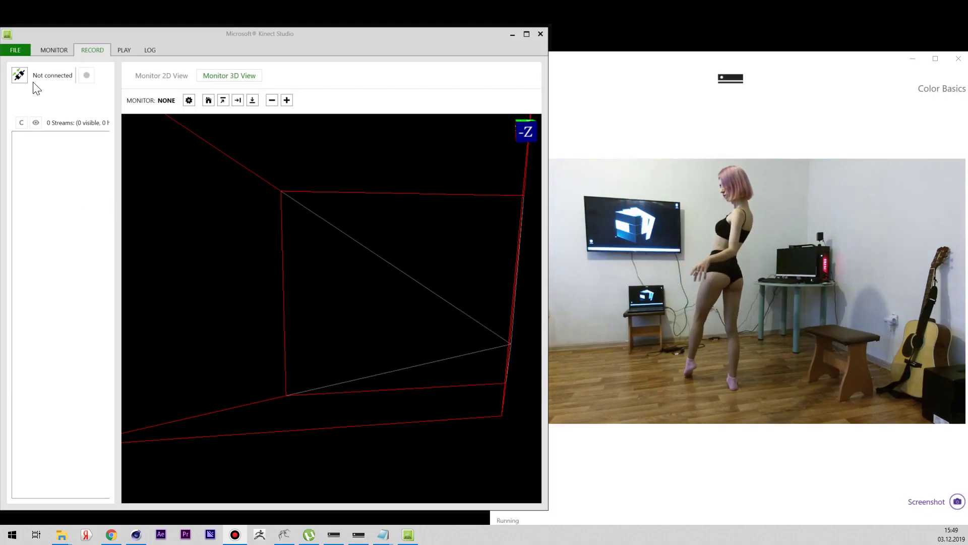
Step: Connect Kinect Studio to the sensor and orbit the live point cloud and skeleton
{"action": "left_click", "coordinate": [19, 75]}
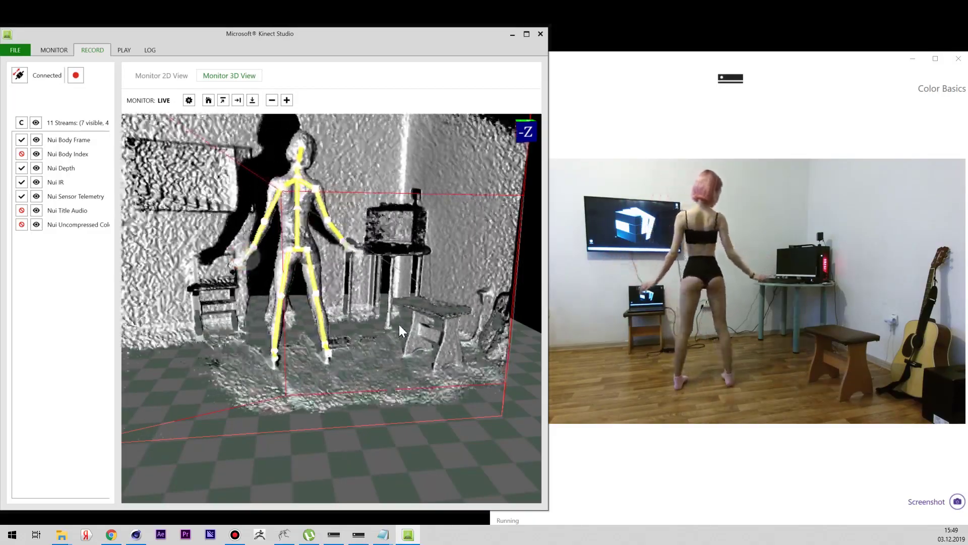
{"action": "mouse_move", "coordinate": [324, 234]}
{"action": "left_mouse_down"}
{"action": "mouse_move", "coordinate": [173, 225]}
{"action": "mouse_move", "coordinate": [334, 258]}
{"action": "mouse_move", "coordinate": [379, 438]}
{"action": "mouse_move", "coordinate": [474, 234]}
{"action": "left_mouse_up"}
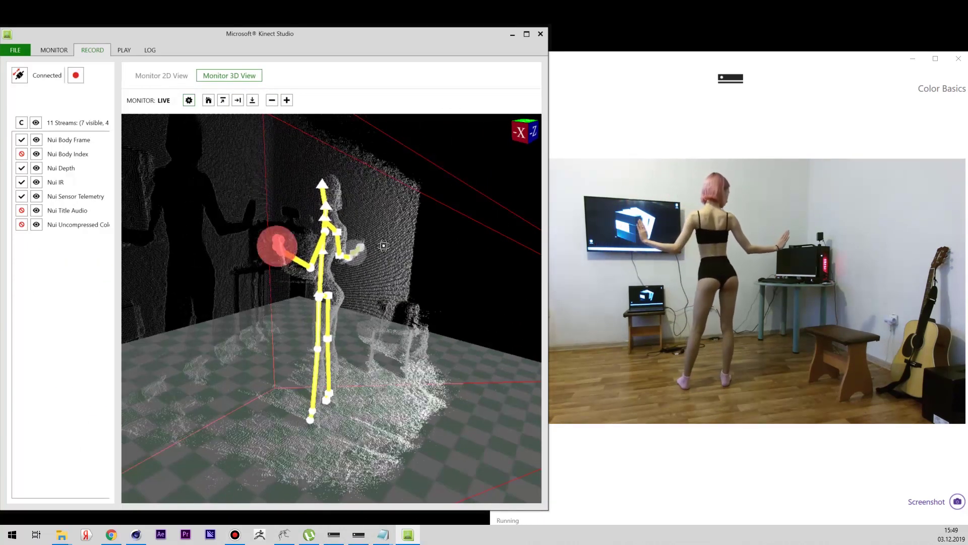
{"action": "left_click_drag", "start_coordinate": [384, 246], "coordinate": [251, 207]}
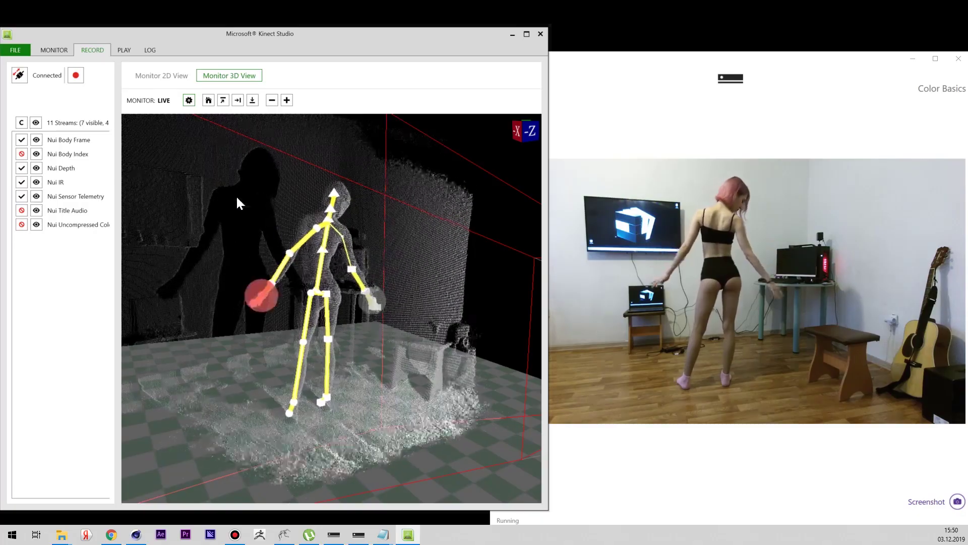
Step: Switch the 3D view type to Color Point Cloud and orbit to a frontal angle
{"action": "left_click", "coordinate": [189, 100]}
{"action": "left_click", "coordinate": [221, 254]}
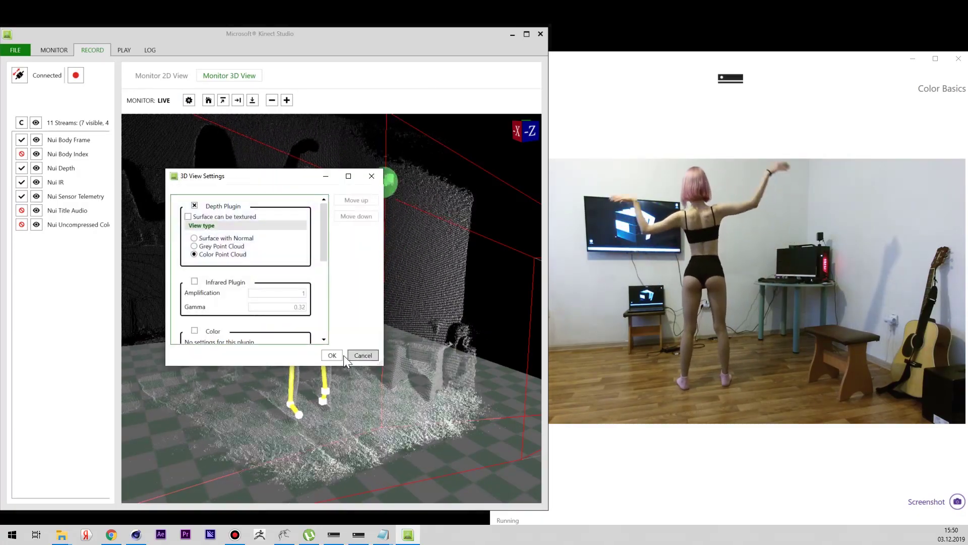
{"action": "left_click", "coordinate": [332, 355]}
{"action": "mouse_move", "coordinate": [394, 289]}
{"action": "left_mouse_down"}
{"action": "mouse_move", "coordinate": [202, 243]}
{"action": "mouse_move", "coordinate": [397, 257]}
{"action": "left_mouse_up"}
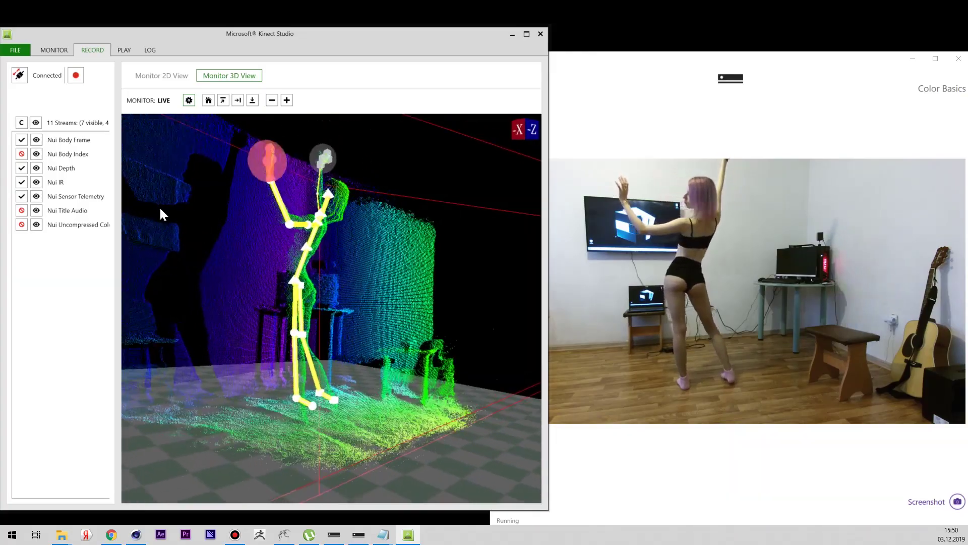
Step: Change the 3D view type to Surface with Normal and orbit back to face the room
{"action": "left_click", "coordinate": [189, 101]}
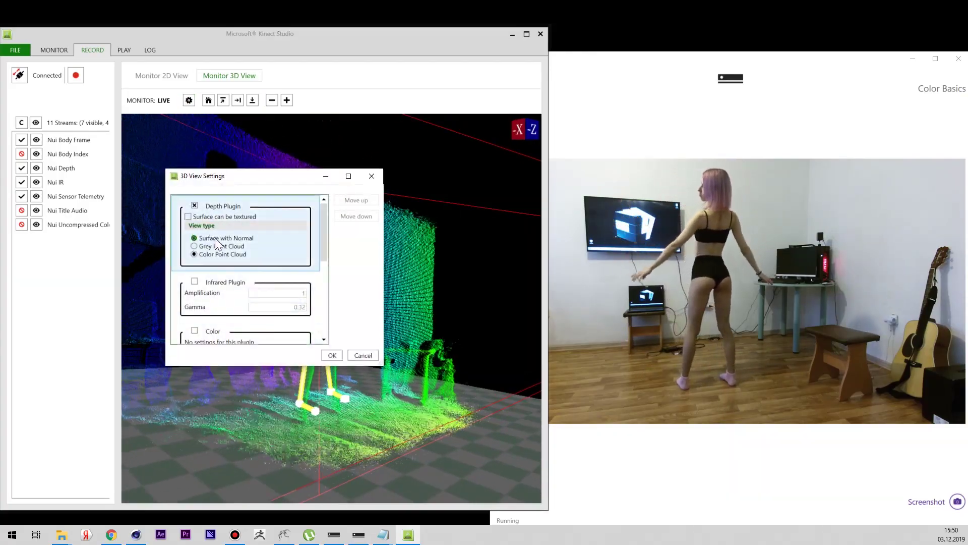
{"action": "left_click", "coordinate": [215, 238]}
{"action": "left_click", "coordinate": [341, 353]}
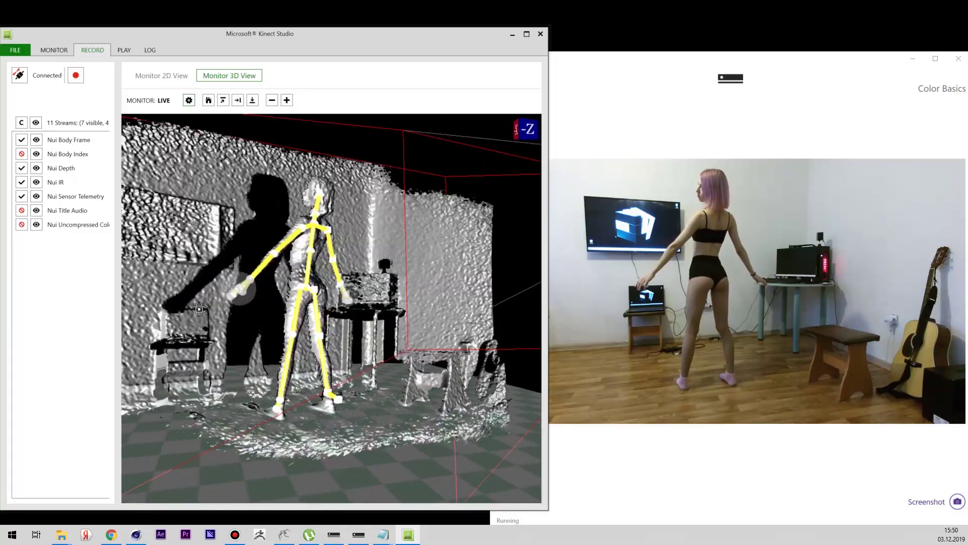
{"action": "left_click_drag", "start_coordinate": [338, 313], "coordinate": [168, 249]}
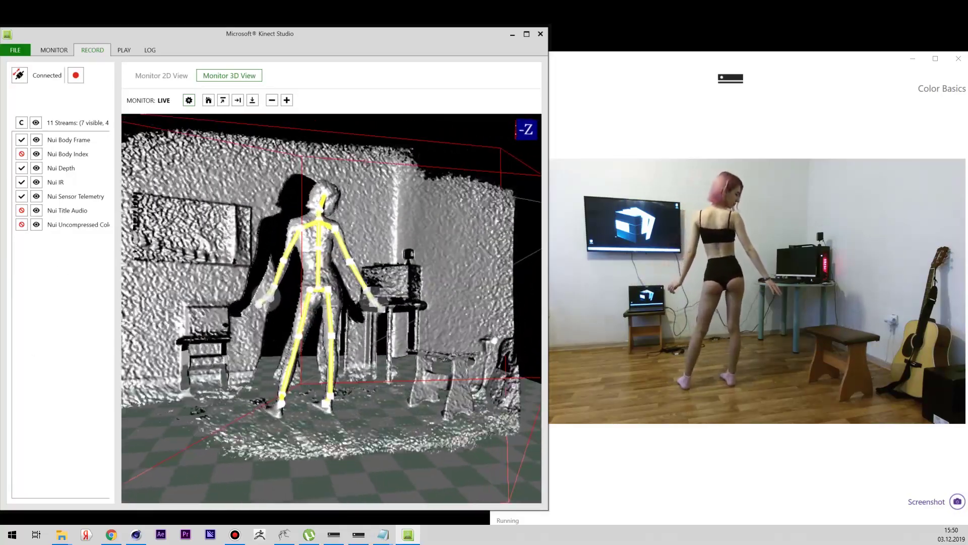
Step: Launch KinectAnimationStudio.exe from the KinectAnimationStudio-0.1-win64 folder and reposition its window
{"action": "key", "text": "alt+Tab"}
{"action": "left_click_drag", "start_coordinate": [362, 269], "coordinate": [359, 297]}
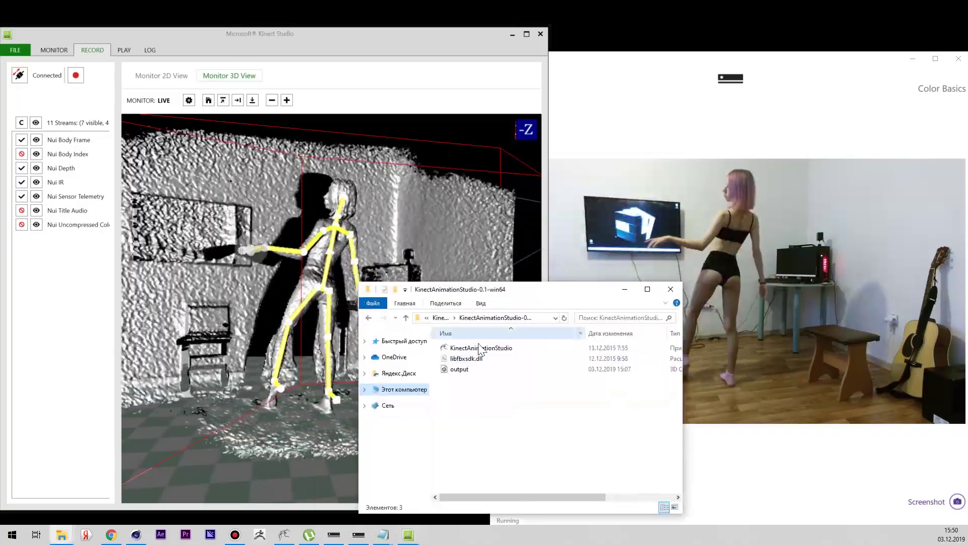
{"action": "double_click", "coordinate": [496, 353]}
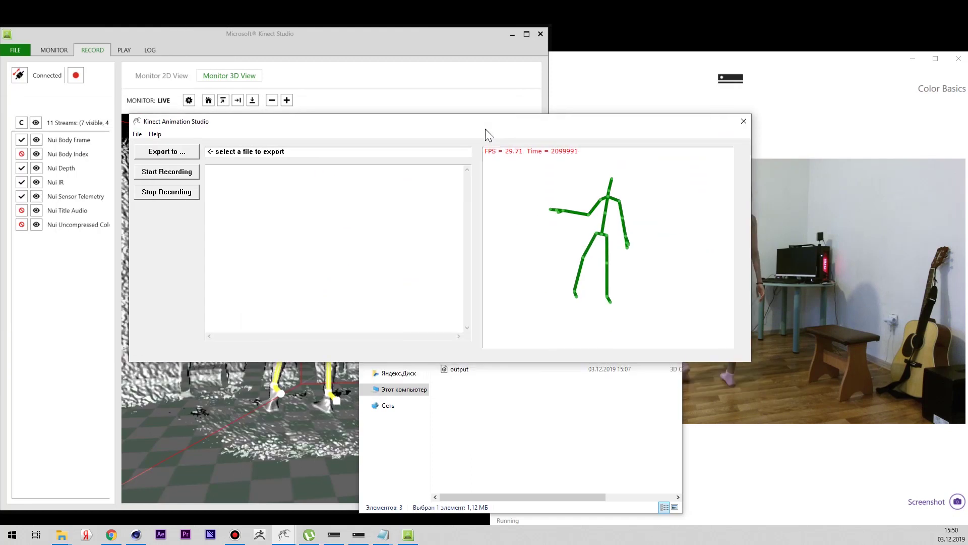
{"action": "mouse_move", "coordinate": [485, 129]}
{"action": "left_mouse_down"}
{"action": "mouse_move", "coordinate": [392, 109]}
{"action": "mouse_move", "coordinate": [377, 133]}
{"action": "left_mouse_up"}
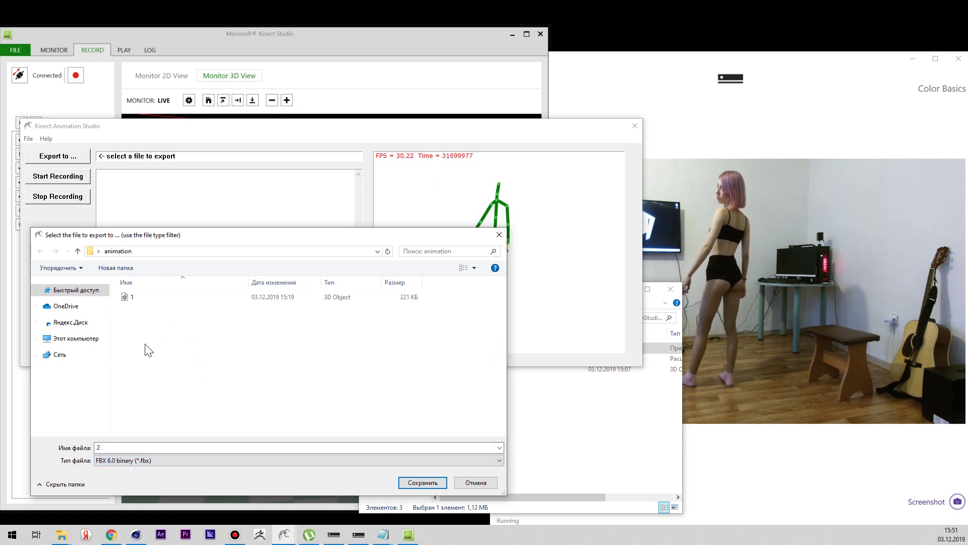
Step: Save the FBX 6.0 binary export target as file 2 in the animation folder
{"action": "left_click", "coordinate": [423, 483]}
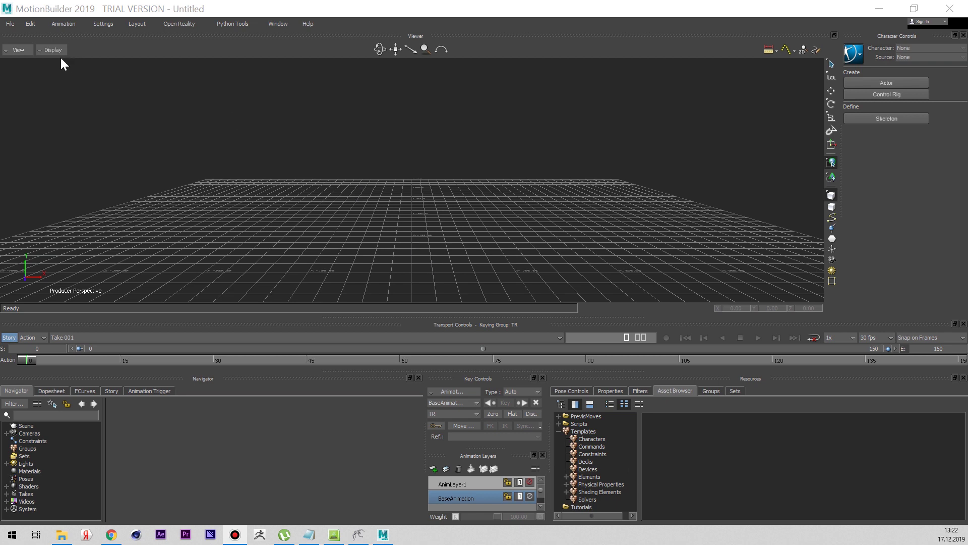
Step: Open 5.fbx from the animation folder, accepting the default Open Options
{"action": "left_click", "coordinate": [11, 24]}
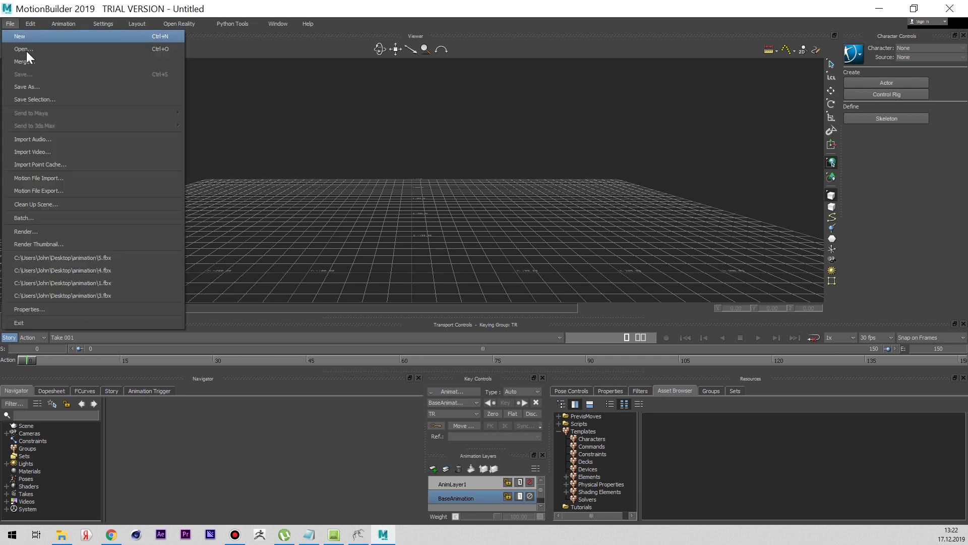
{"action": "left_click", "coordinate": [86, 36]}
{"action": "key", "text": "ctrl+o"}
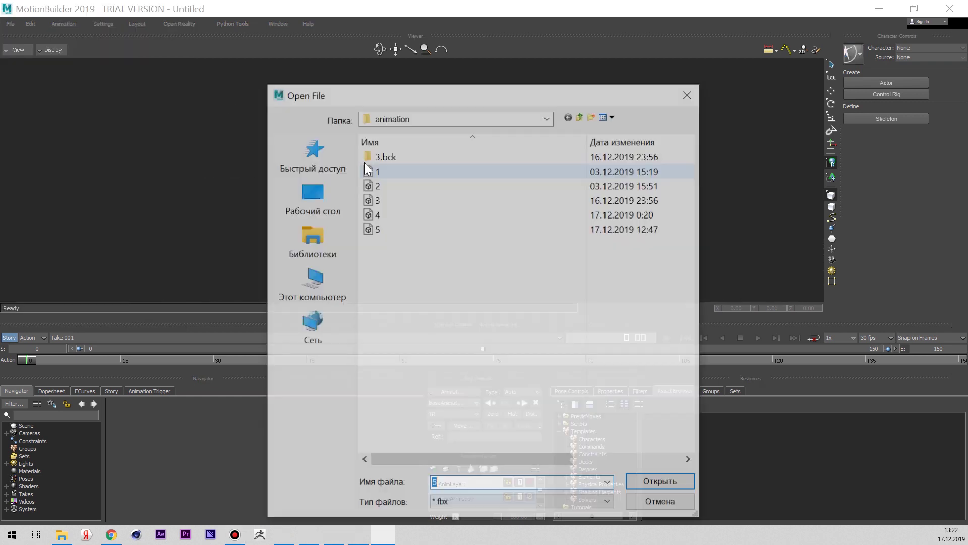
{"action": "double_click", "coordinate": [398, 226]}
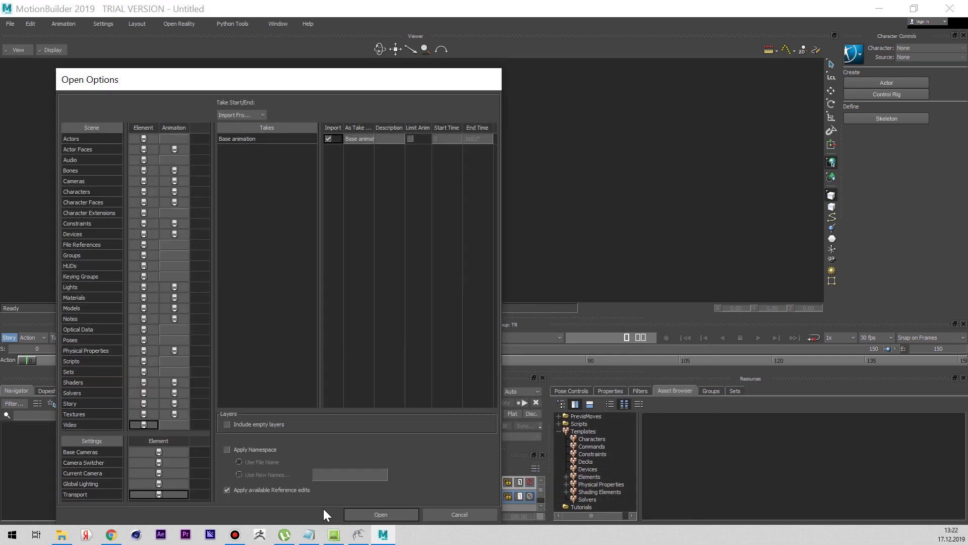
{"action": "left_click", "coordinate": [382, 515]}
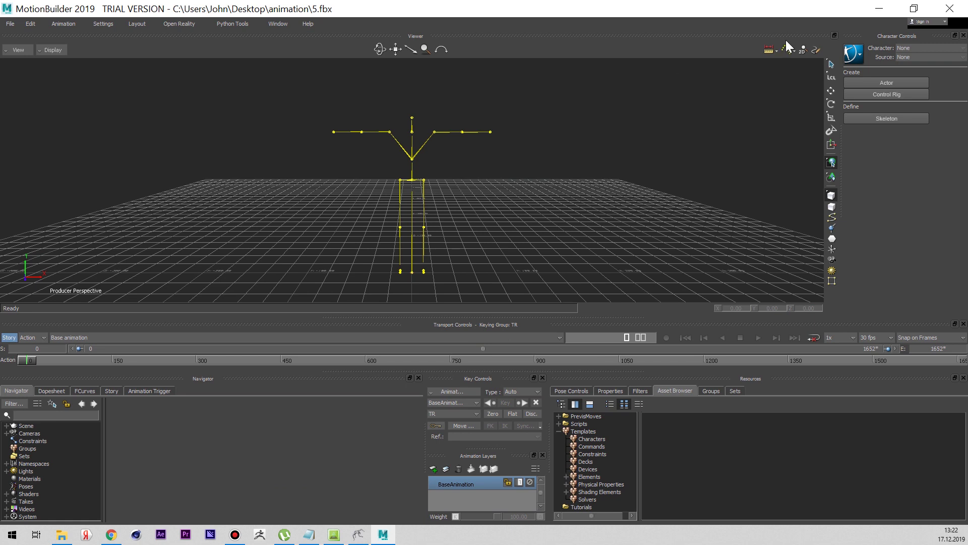
Step: Orbit the viewer and play the dance, scrubbing through frames 924 and 1352
{"action": "left_click_drag", "start_coordinate": [376, 52], "coordinate": [474, 373]}
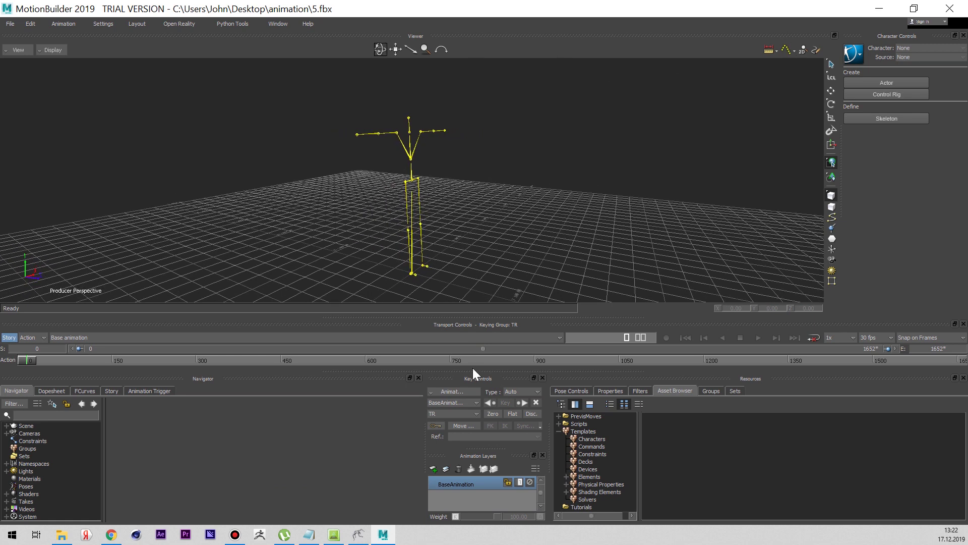
{"action": "left_click", "coordinate": [758, 337]}
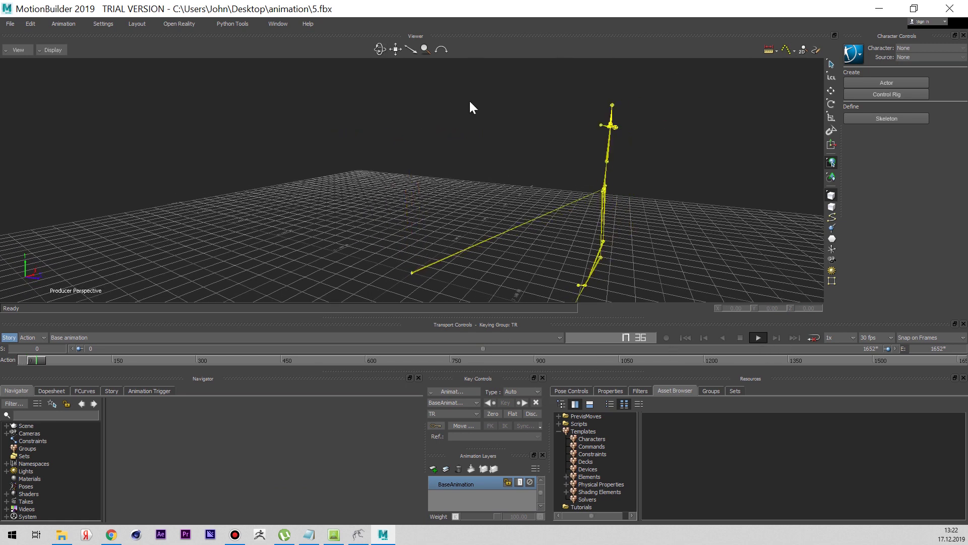
{"action": "left_click_drag", "start_coordinate": [411, 48], "coordinate": [421, 442]}
{"action": "left_click_drag", "start_coordinate": [143, 361], "coordinate": [567, 360]}
{"action": "mouse_move", "coordinate": [634, 354]}
{"action": "left_mouse_down"}
{"action": "mouse_move", "coordinate": [853, 341]}
{"action": "mouse_move", "coordinate": [18, 359]}
{"action": "left_mouse_up"}
Step: Return to frame 0 and select all branches of Skel754:Reference
{"action": "left_click", "coordinate": [6, 426]}
{"action": "left_click", "coordinate": [31, 433]}
{"action": "right_click", "coordinate": [31, 435]}
{"action": "left_click", "coordinate": [78, 421]}
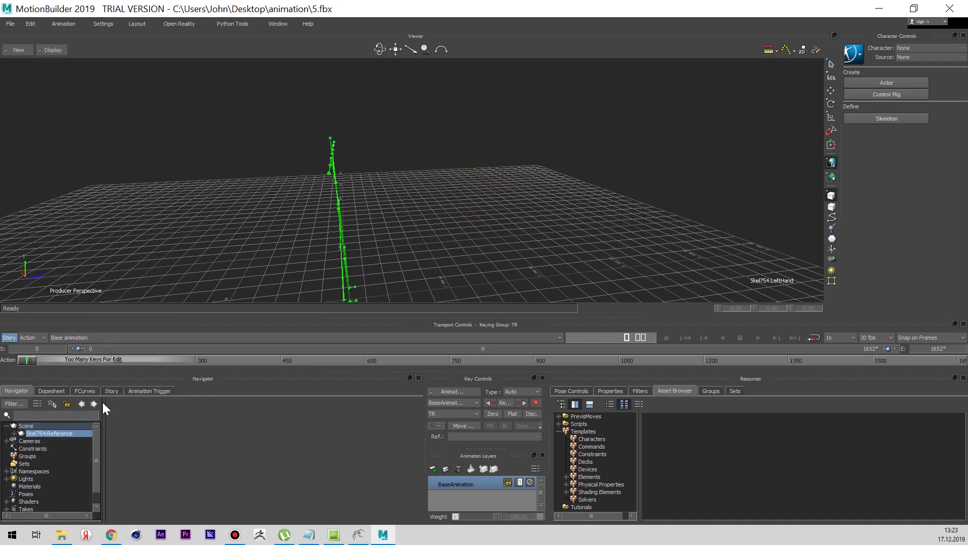
Step: Choose the Smooth filter and set its range to frames 0–1652
{"action": "left_click", "coordinate": [640, 391]}
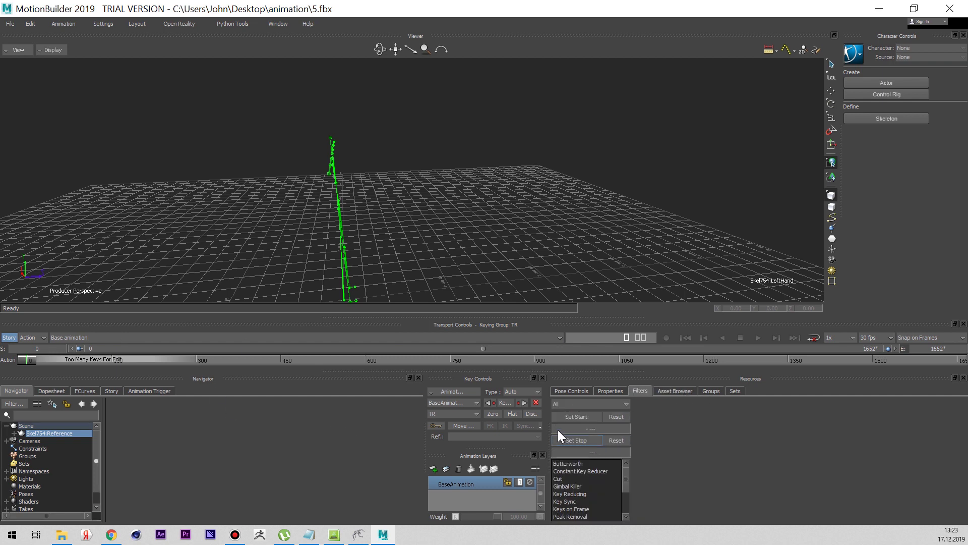
{"action": "scroll", "coordinate": [574, 499], "scroll_direction": "down", "scroll_amount": 3}
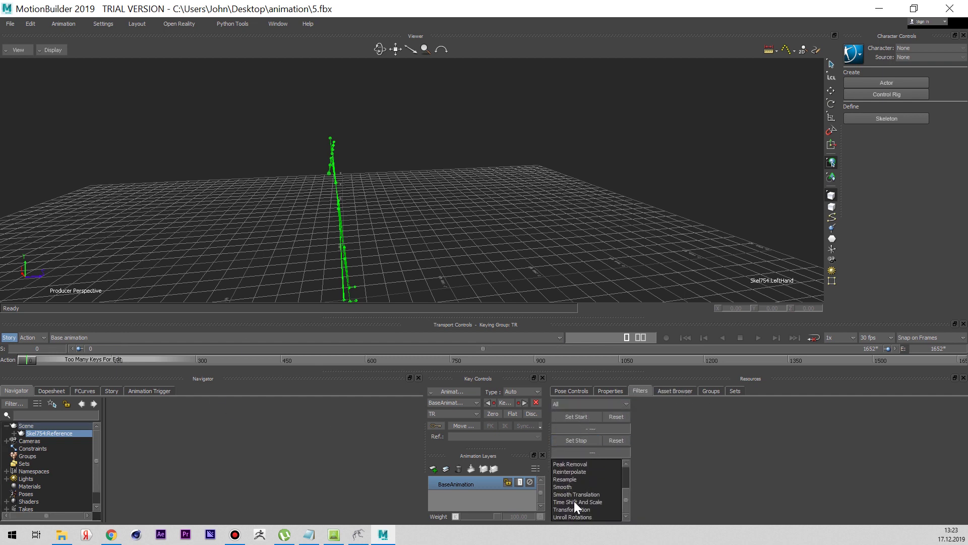
{"action": "left_click", "coordinate": [572, 487]}
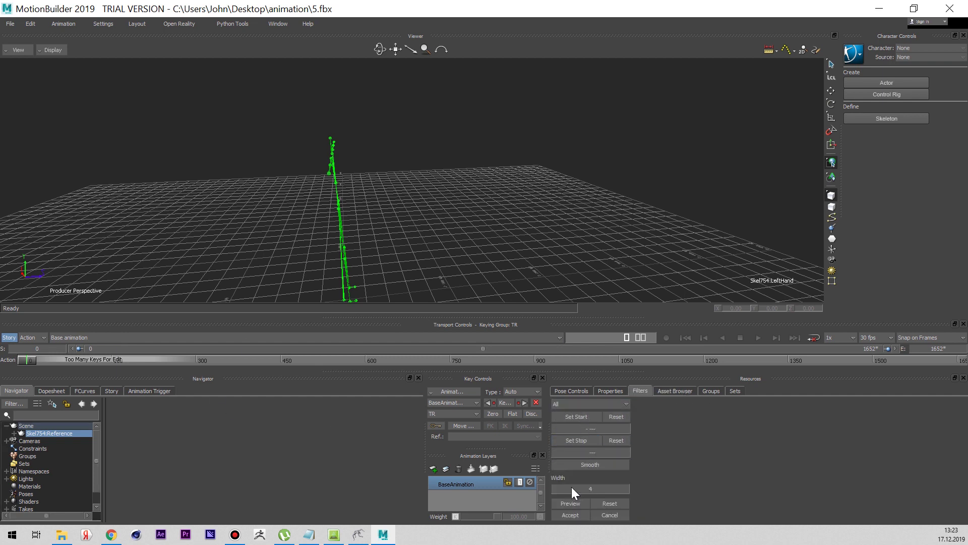
{"action": "left_click", "coordinate": [583, 416]}
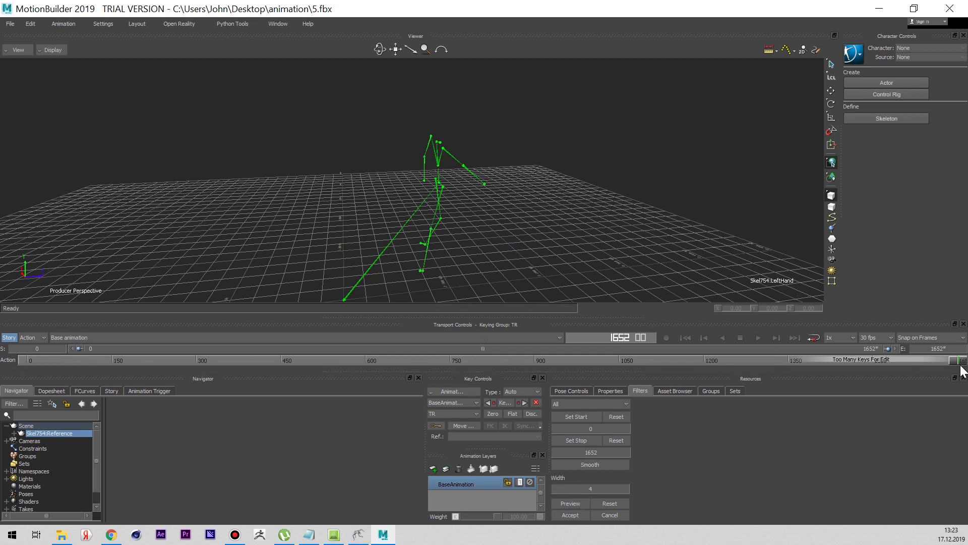
Step: Rewind to frame 0, play the dance while panning, and show the FCurves editor
{"action": "left_click_drag", "start_coordinate": [963, 372], "coordinate": [28, 360]}
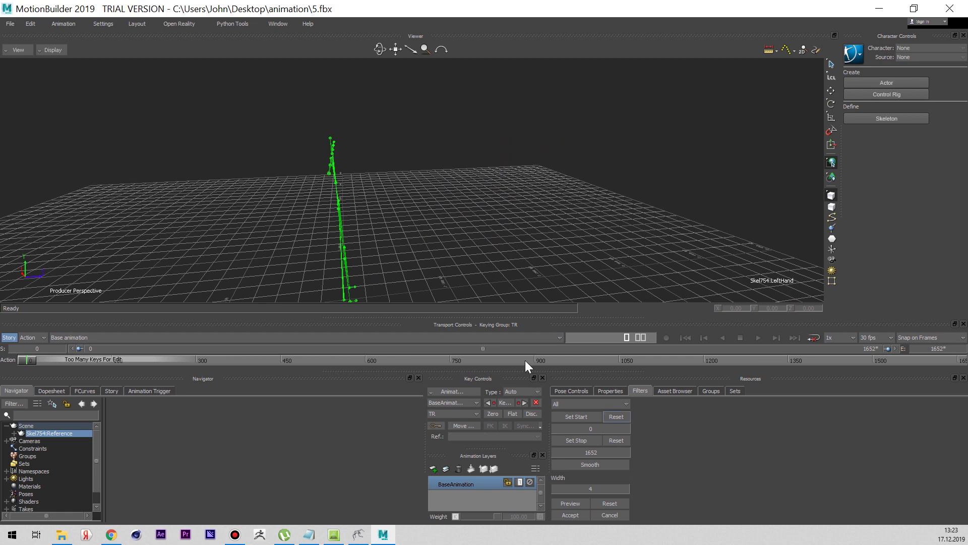
{"action": "left_click", "coordinate": [760, 338]}
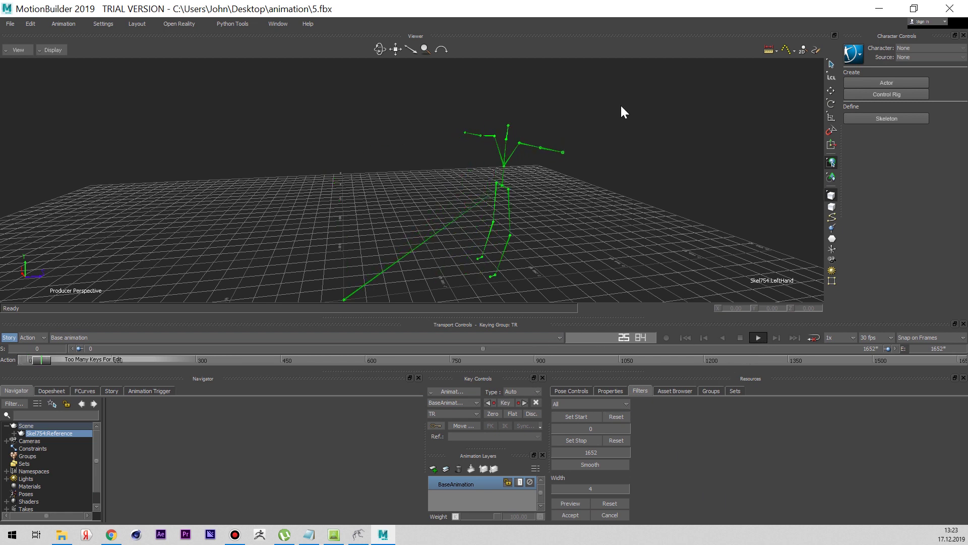
{"action": "left_click_drag", "start_coordinate": [396, 51], "coordinate": [437, 110]}
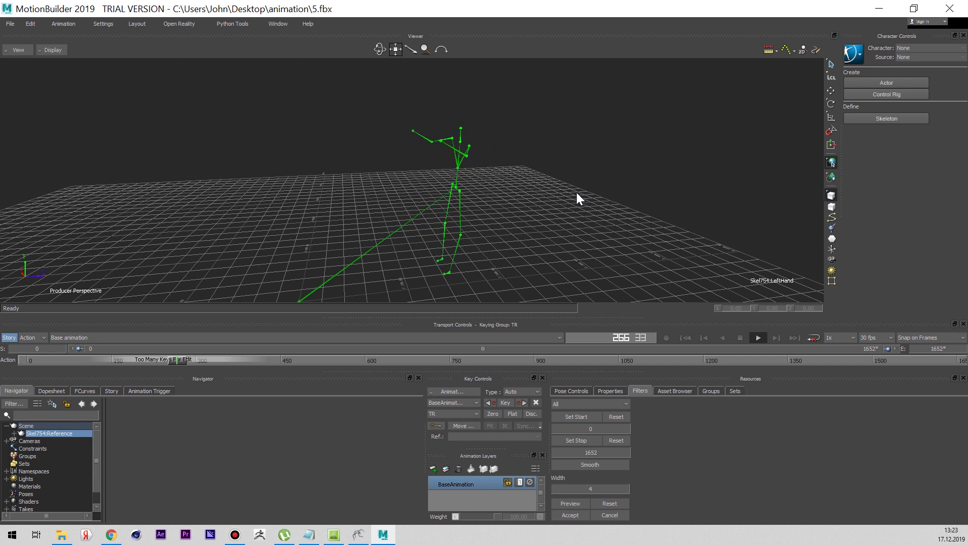
{"action": "left_click", "coordinate": [85, 391]}
{"action": "left_click", "coordinate": [676, 392]}
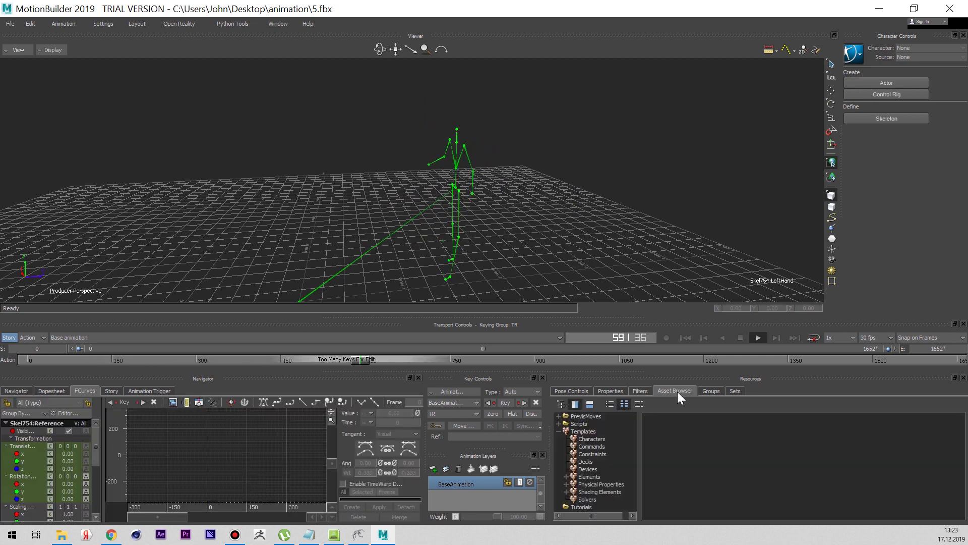
Step: Open the Tutorials folder in the Asset Browser
{"action": "left_click", "coordinate": [578, 507]}
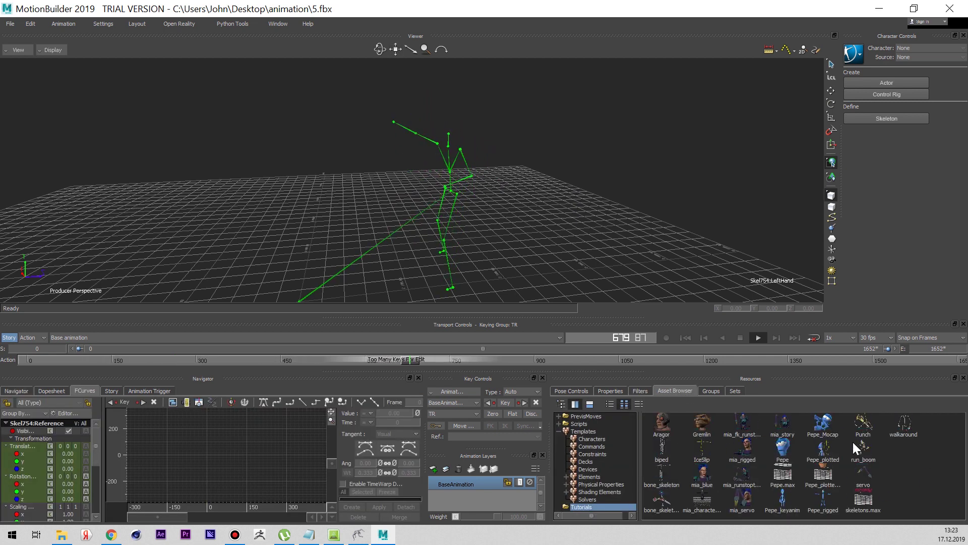